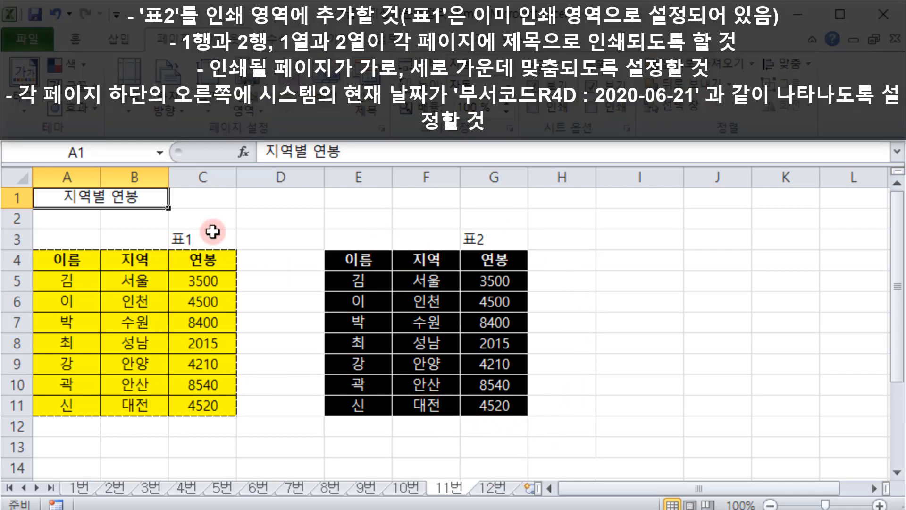
drag(10, 197, 10, 220)
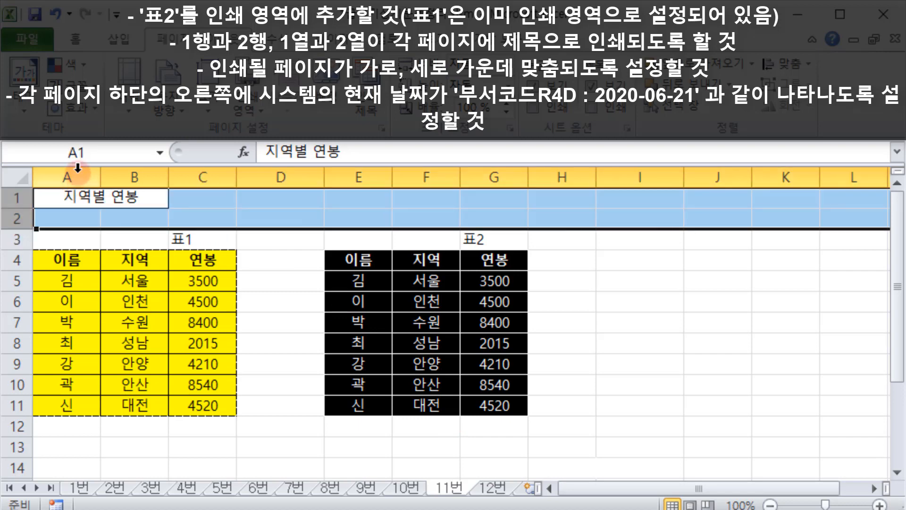
drag(66, 177, 127, 177)
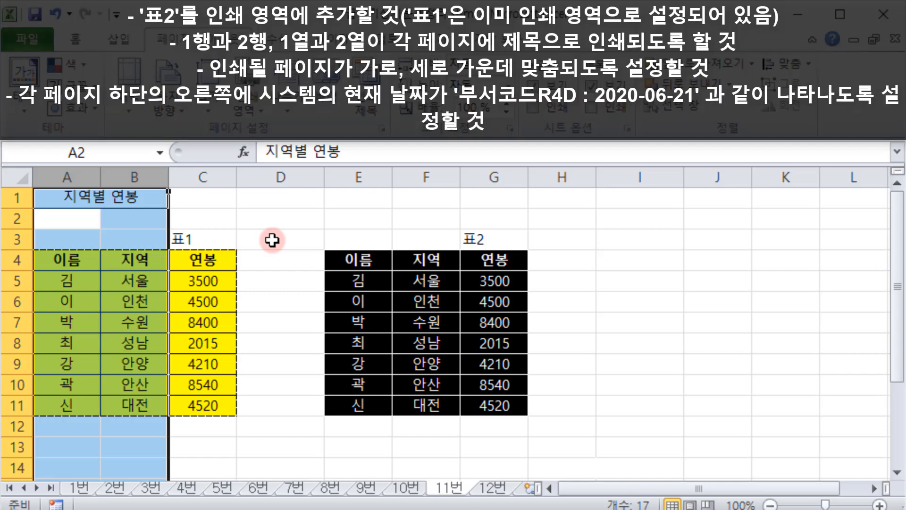
click(272, 241)
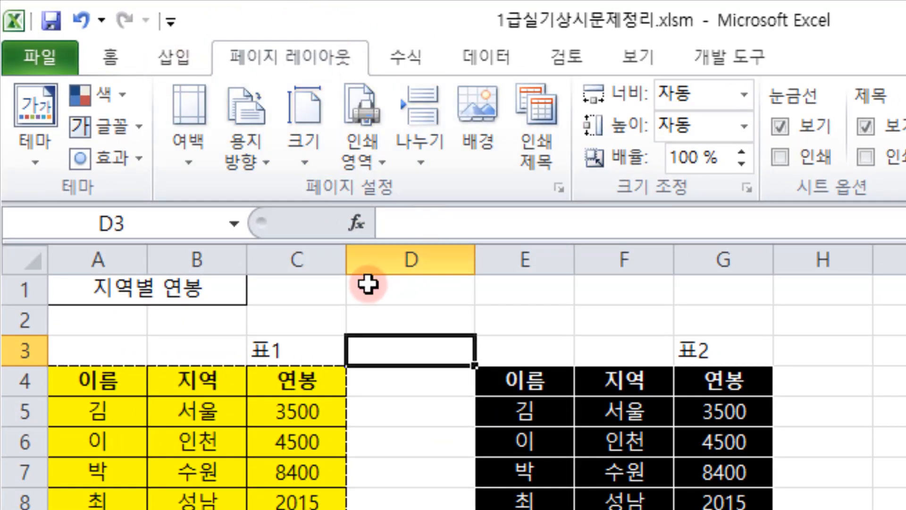
- Add 표2's range E4:G11 to the existing print area A4:C11 in the page setup
click(559, 188)
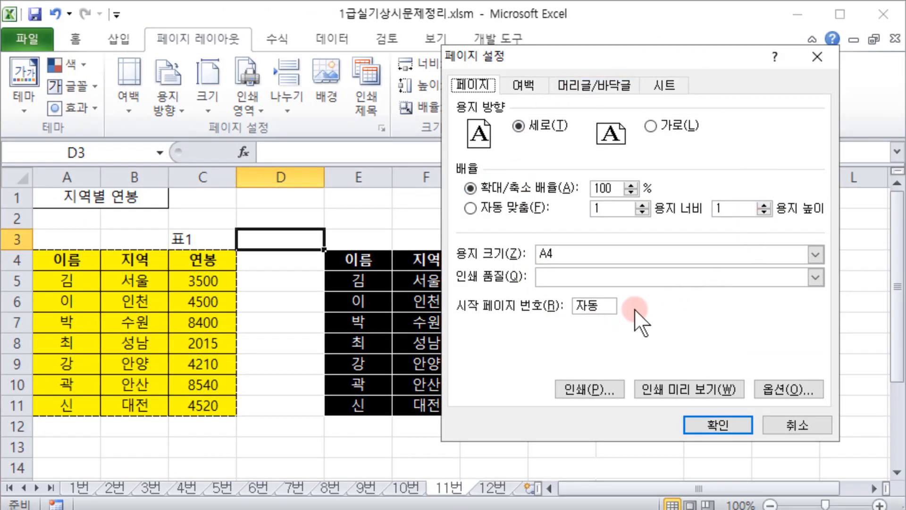
click(677, 86)
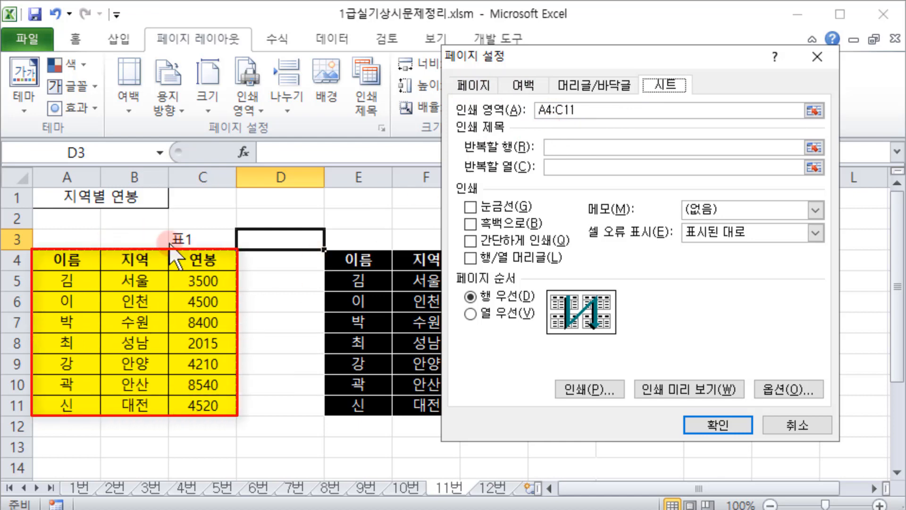
click(553, 153)
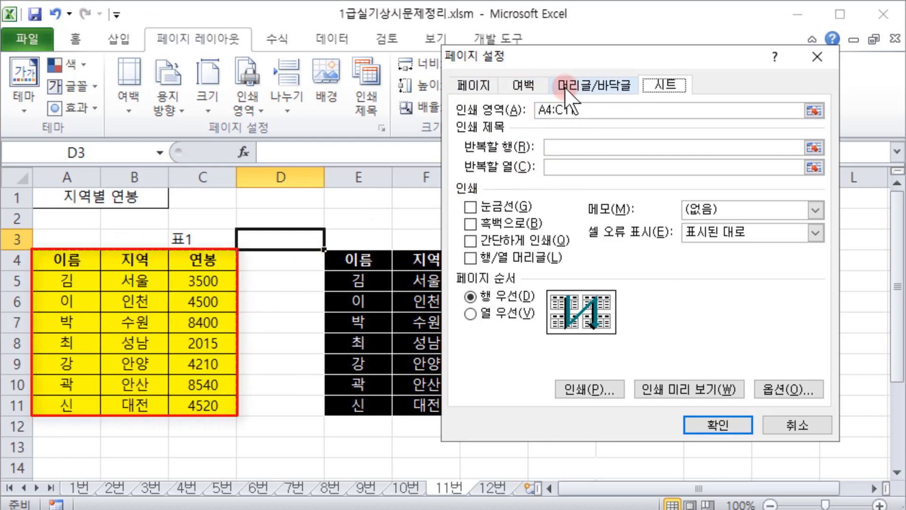
click(599, 108)
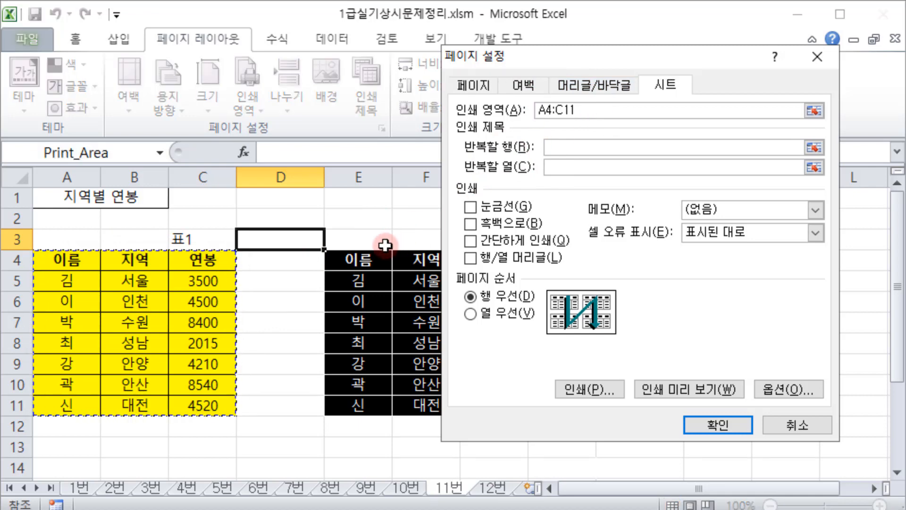
drag(628, 59, 687, 73)
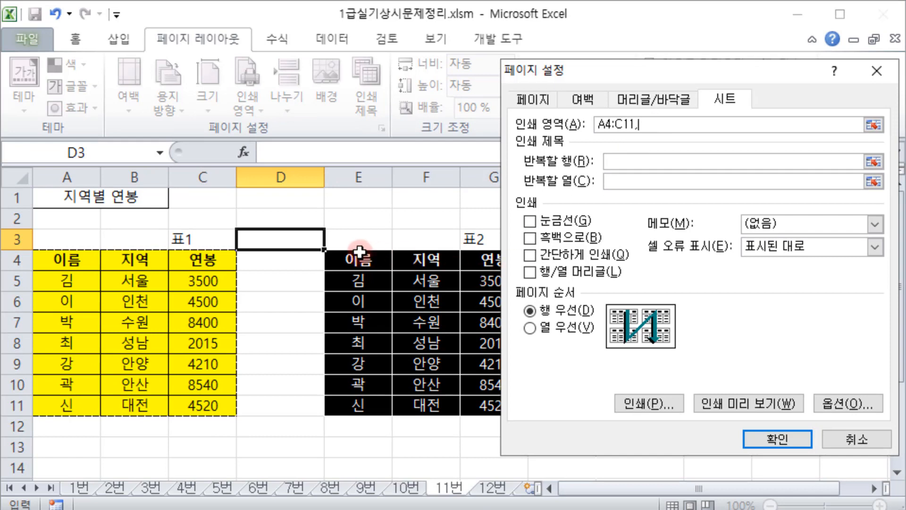
drag(356, 258, 505, 405)
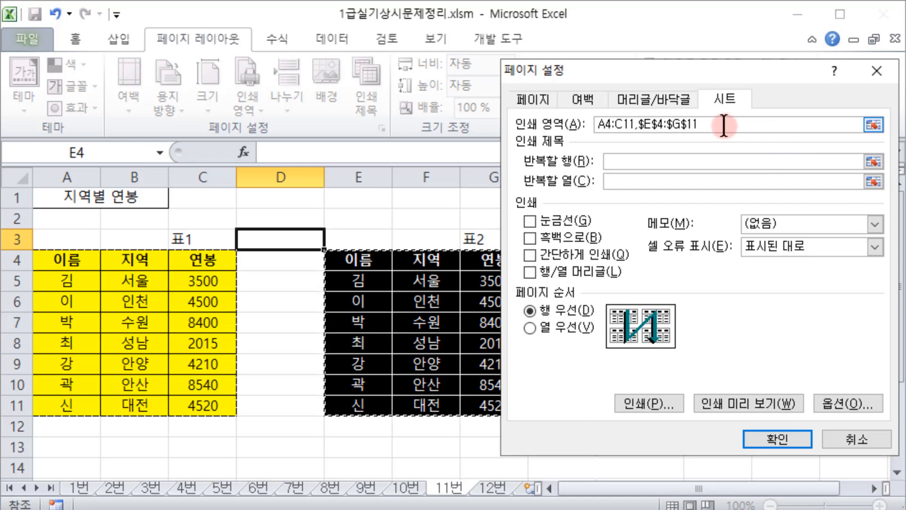
- Set rows 1 to 2 and columns A to B as print titles repeated on every page
click(659, 161)
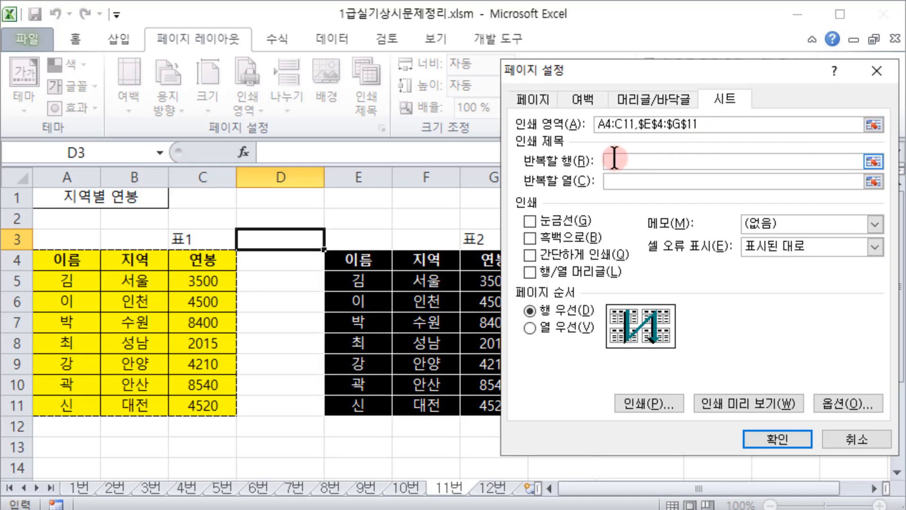
drag(11, 198, 8, 218)
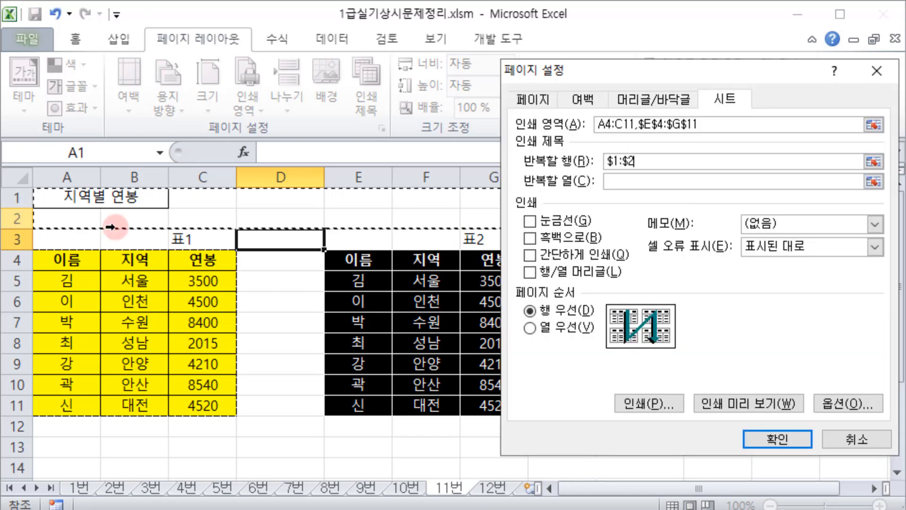
click(649, 181)
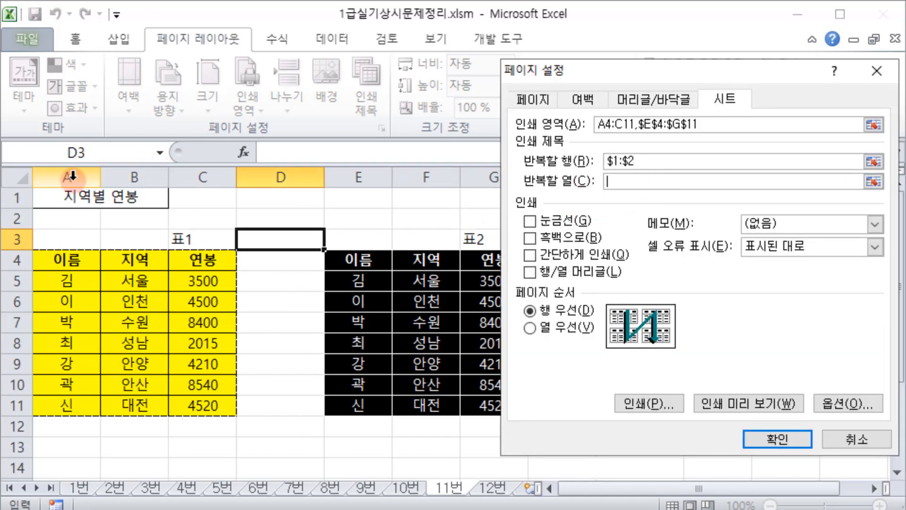
drag(67, 177, 113, 177)
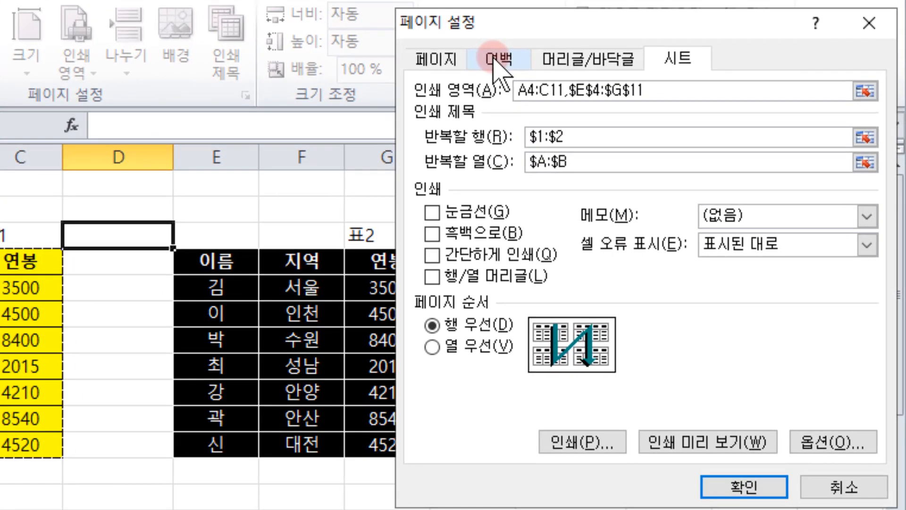
- Center the printed pages both horizontally and vertically
click(536, 76)
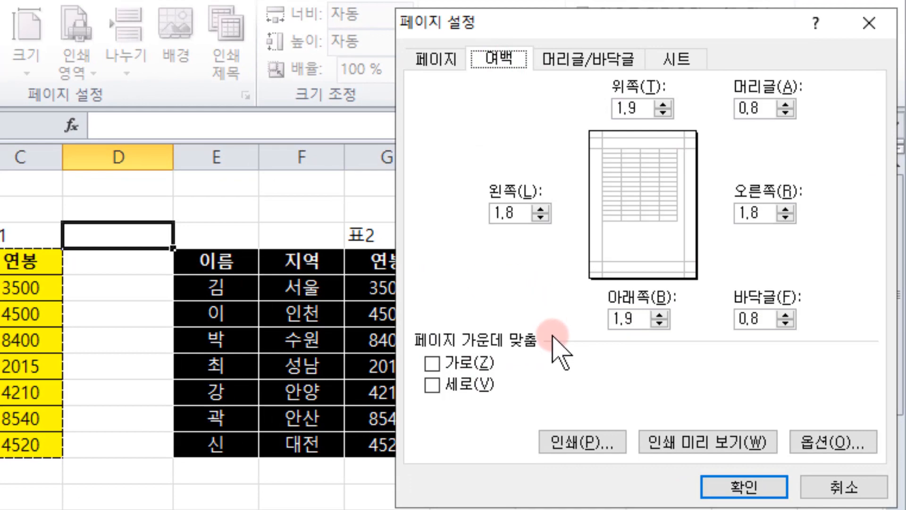
click(432, 363)
click(432, 385)
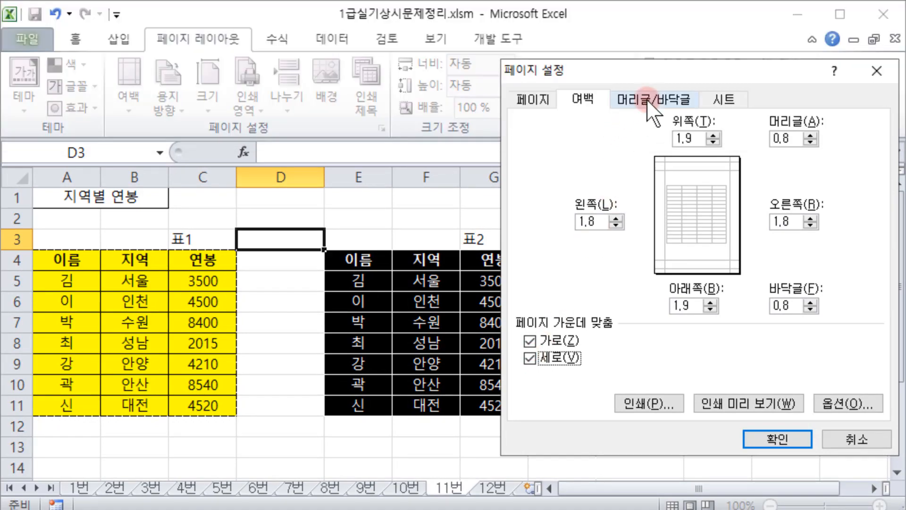
- Create a custom footer with "부서코드R4D : &[날짜]" in its right section and apply the page setup
click(650, 100)
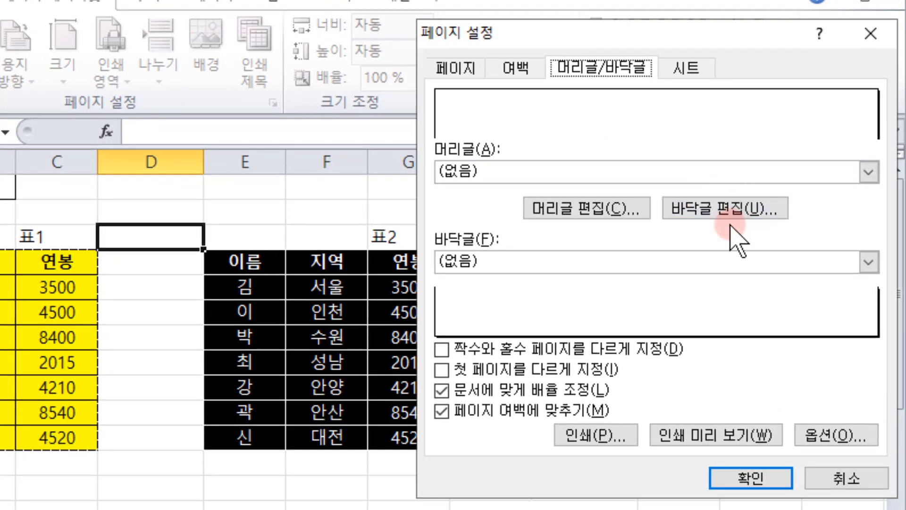
click(777, 208)
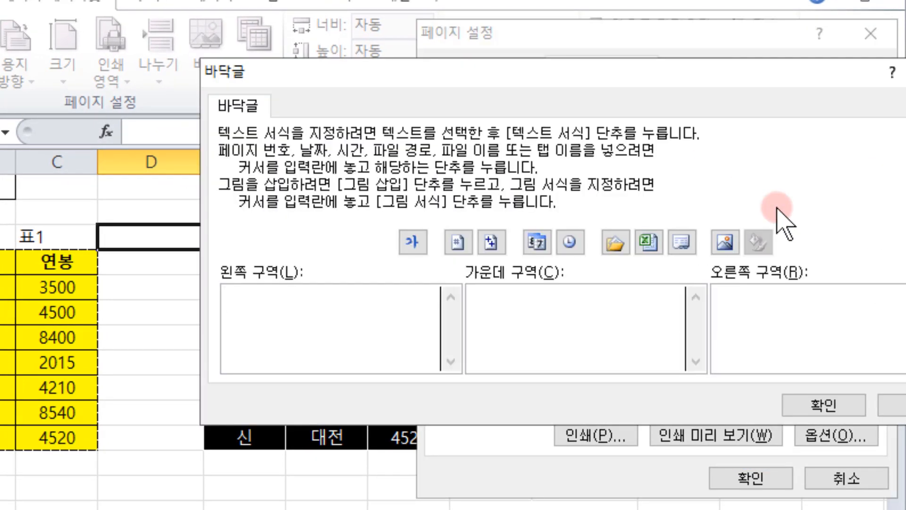
click(767, 328)
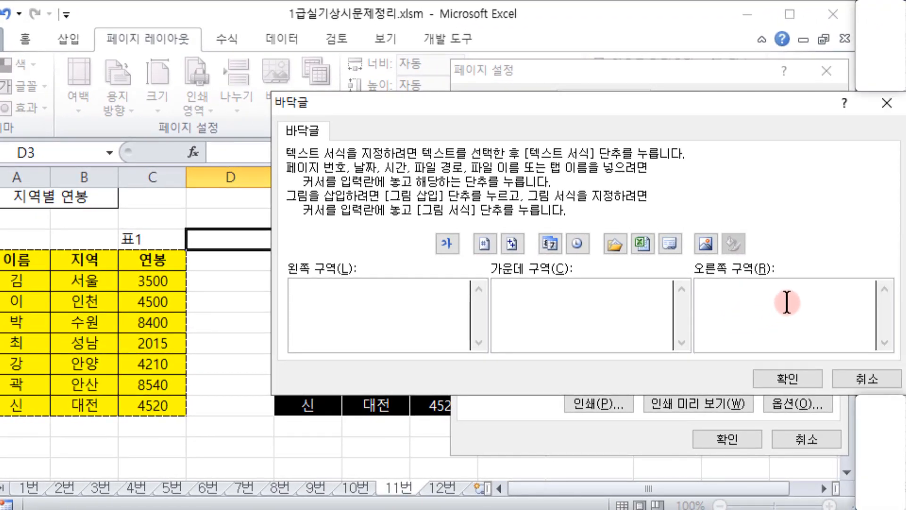
text(부서코드R4D :)
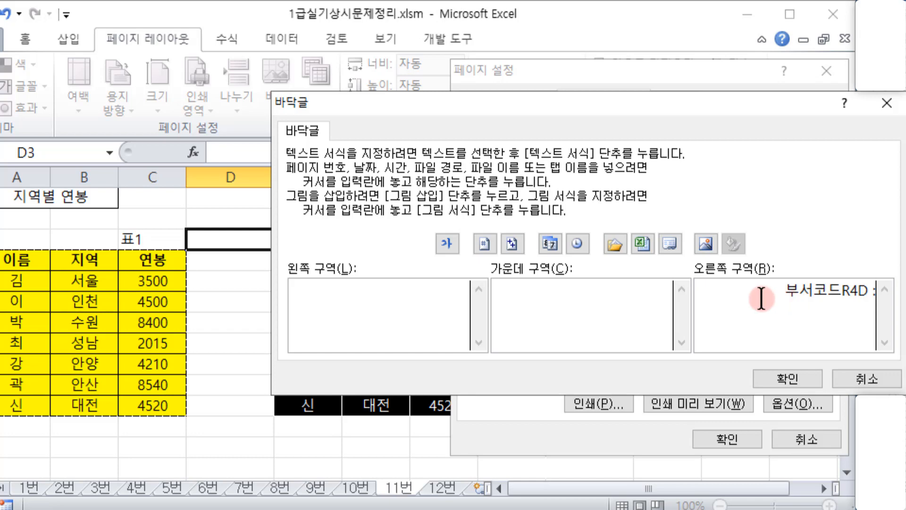
click(551, 245)
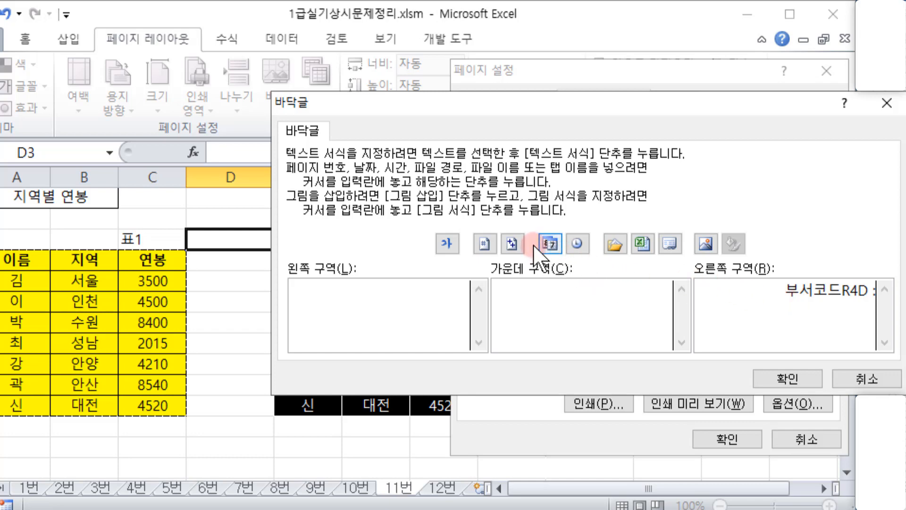
click(551, 243)
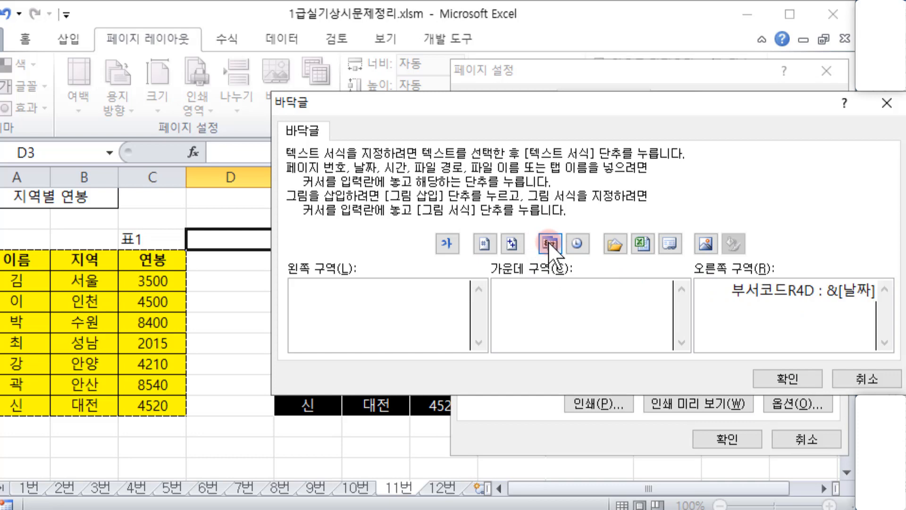
click(876, 302)
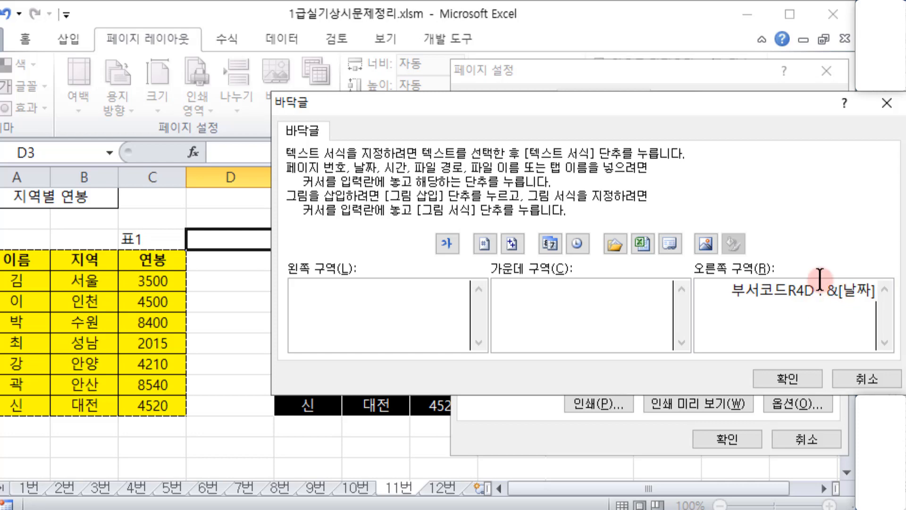
click(789, 379)
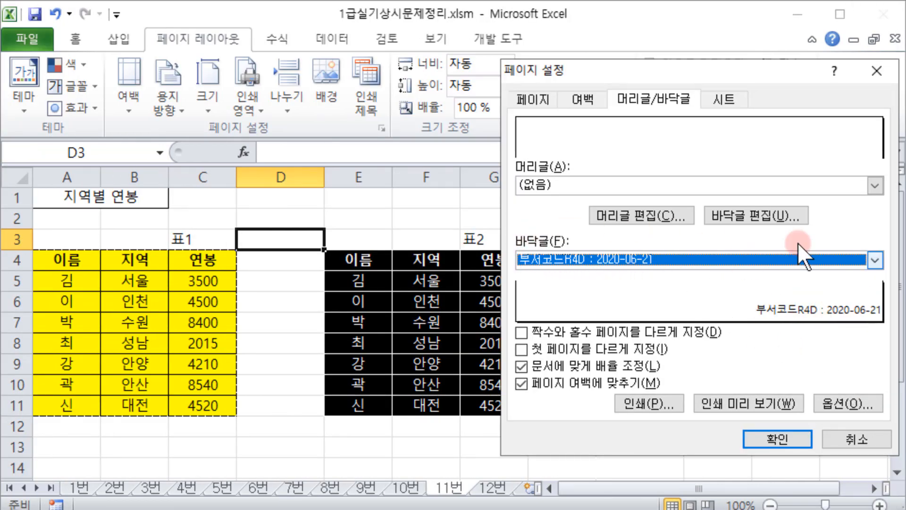
click(771, 443)
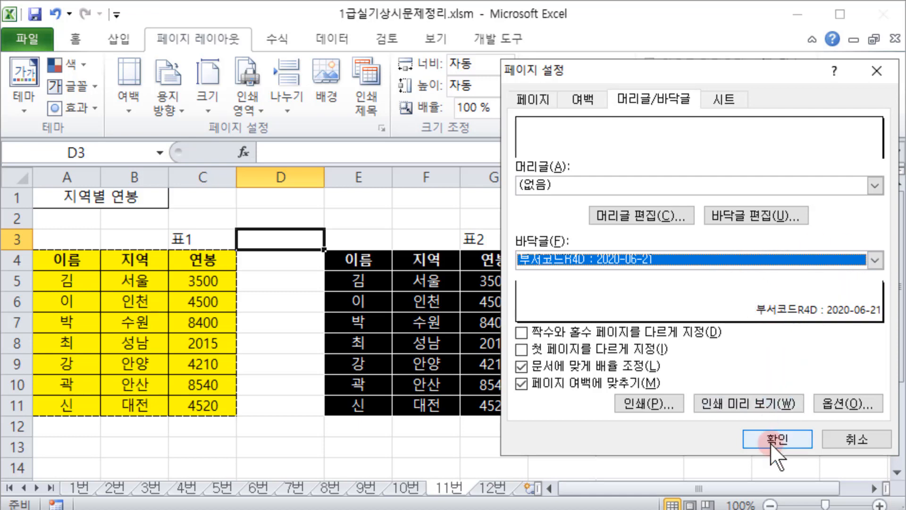
click(772, 443)
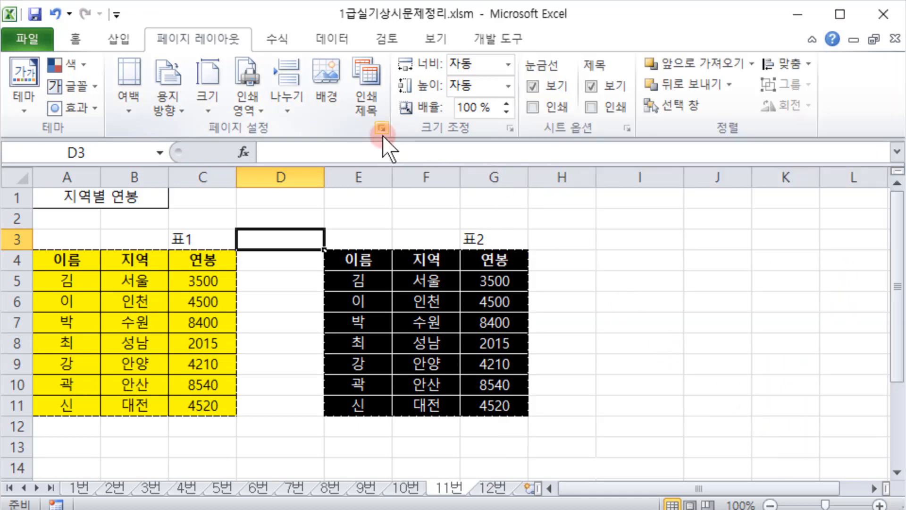
- Check both pages in the print preview for the tables, repeated titles, centering and footer
click(382, 128)
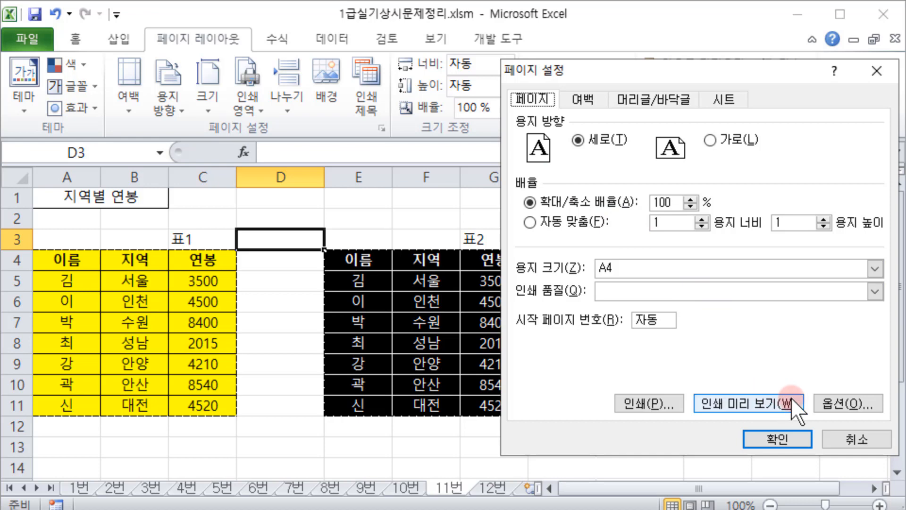
click(792, 403)
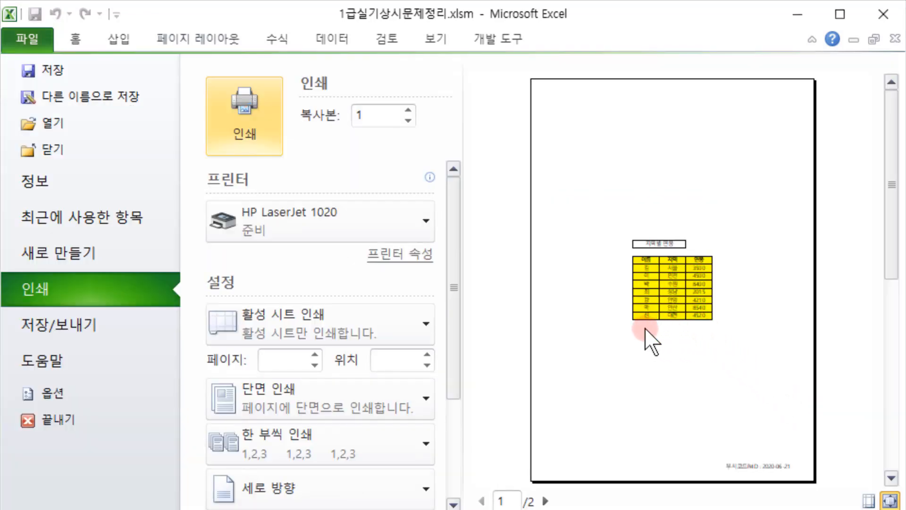
click(546, 501)
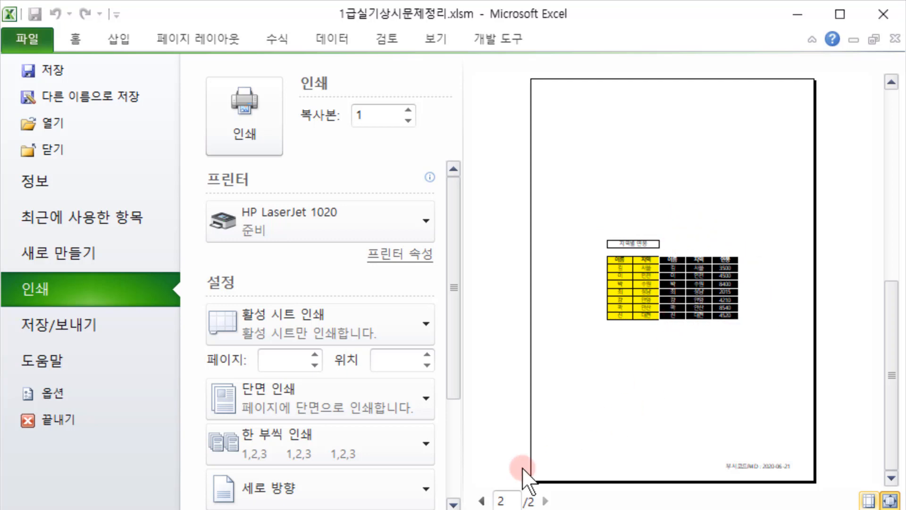
click(481, 501)
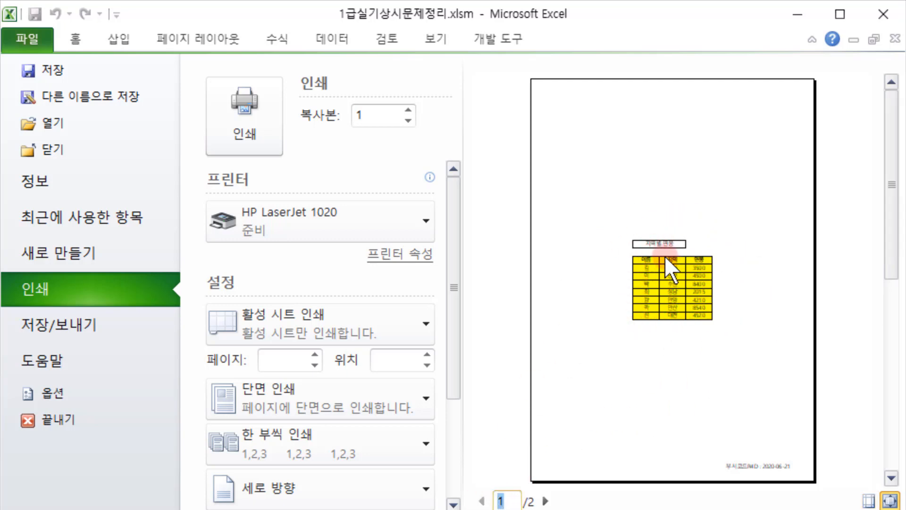
click(546, 501)
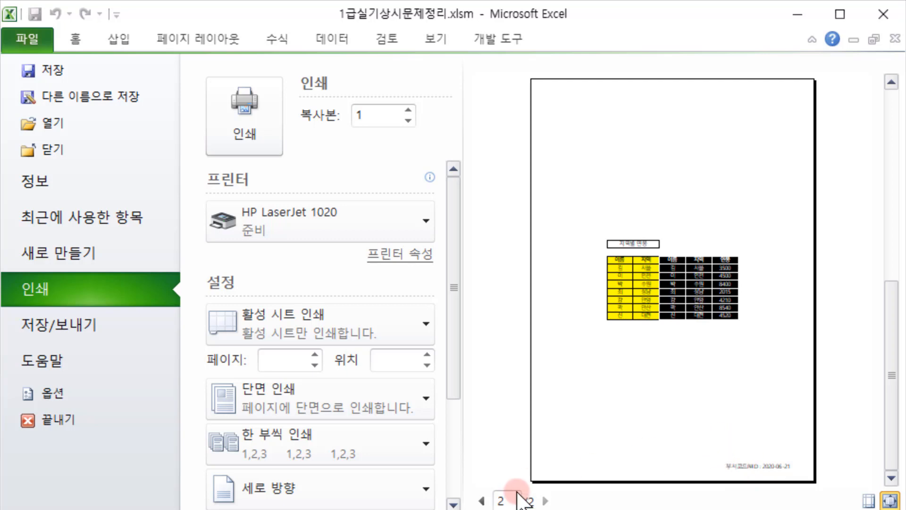
click(482, 501)
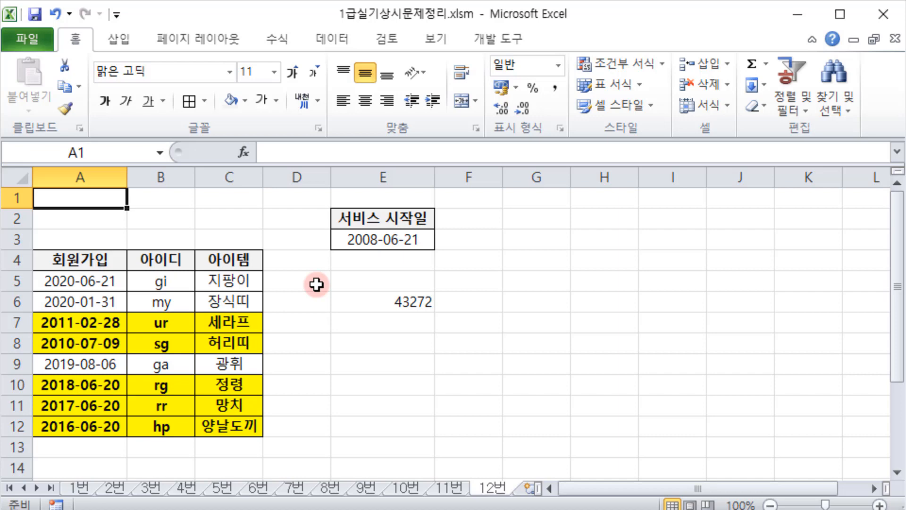
- Examine the EDATE formula in cell E6 of sheet 12번 and its function arguments
click(409, 302)
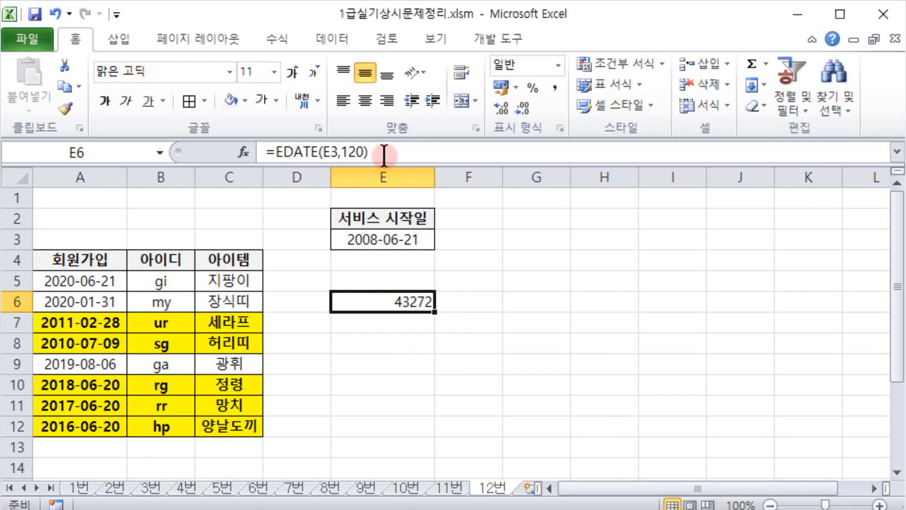
drag(382, 153, 269, 137)
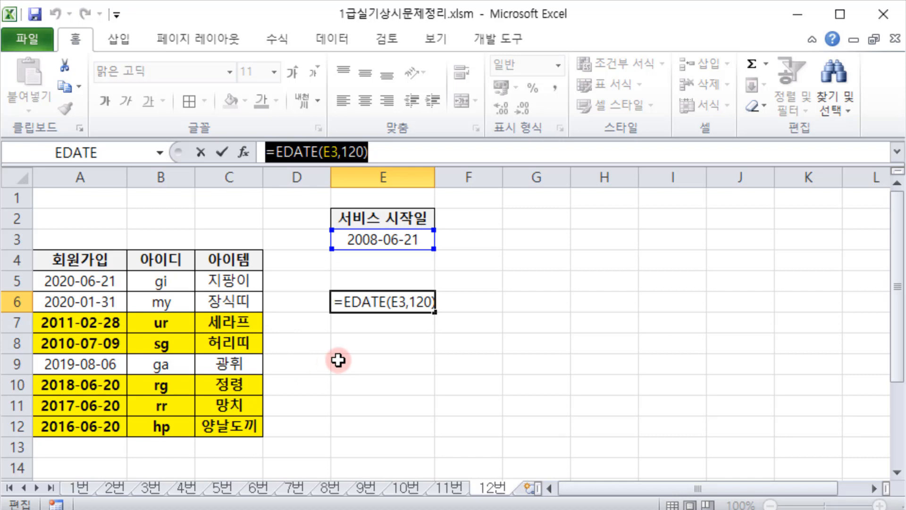
key(ctrl+Return)
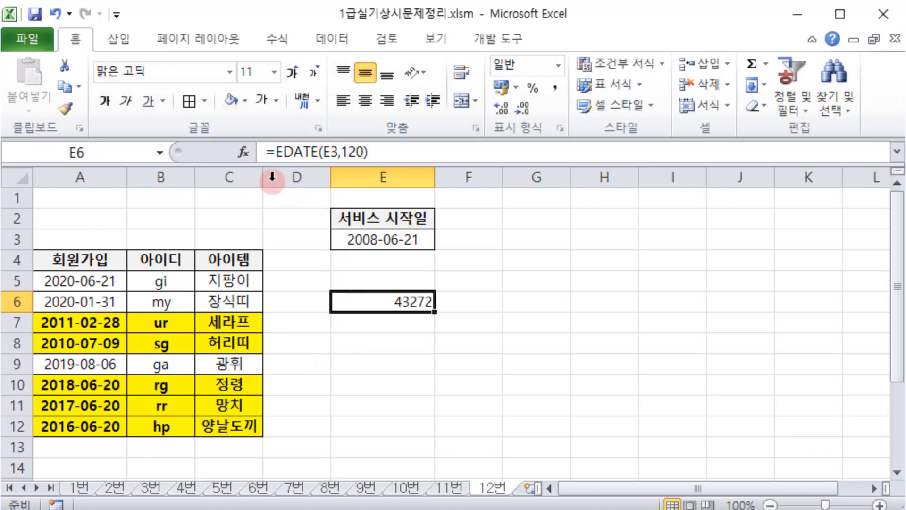
click(244, 152)
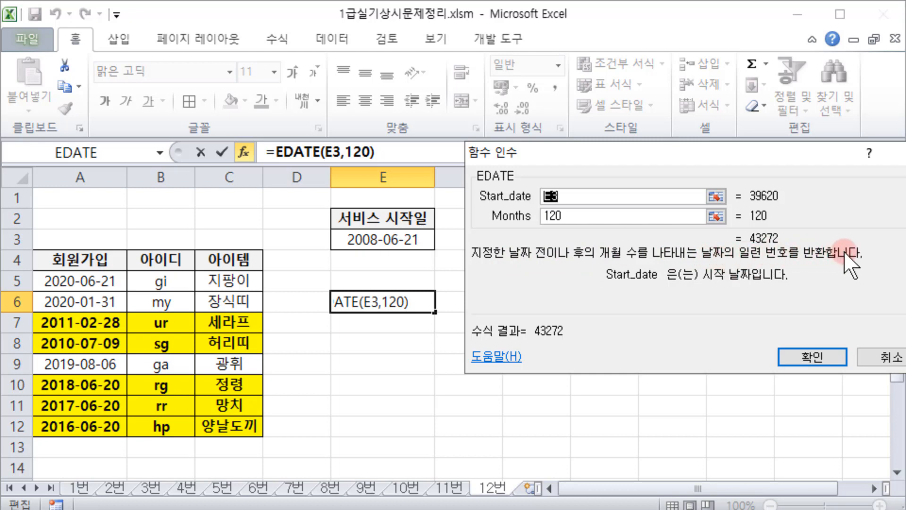
- Examine the Start_date and Months arguments of the EDATE function and close the arguments without changes
click(589, 194)
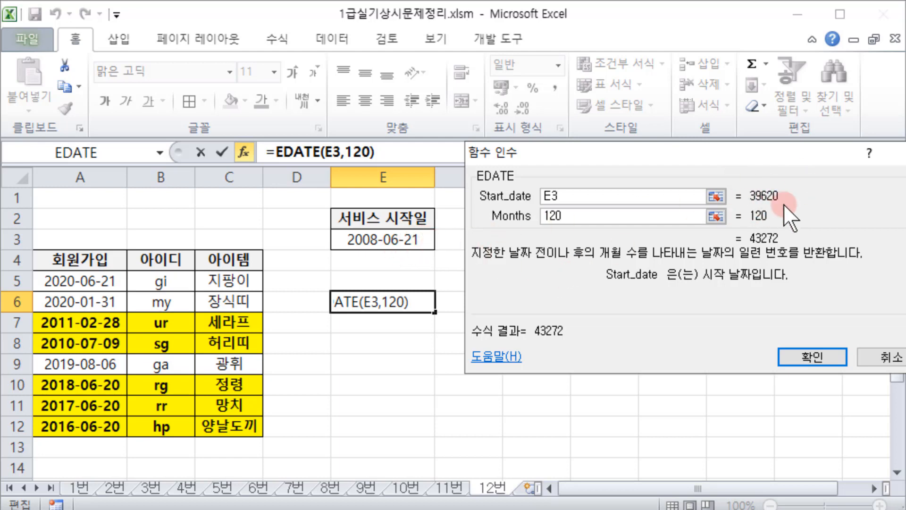
click(583, 218)
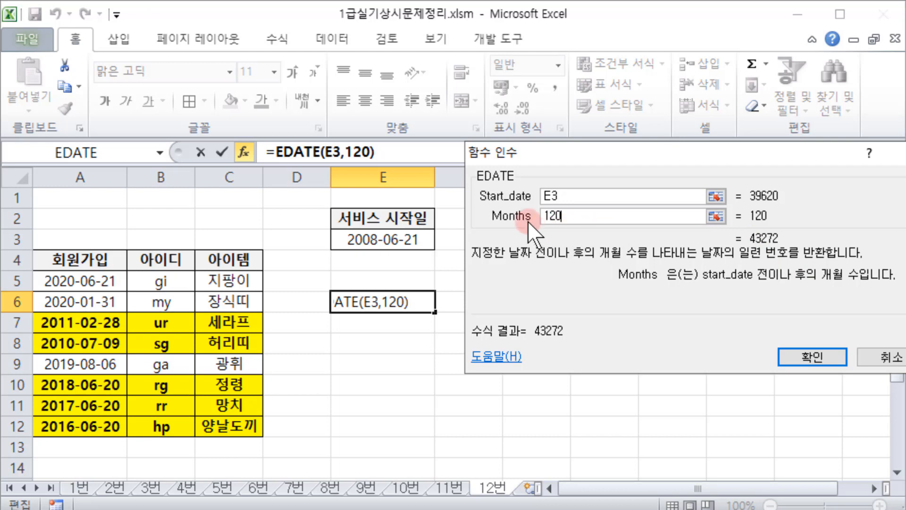
click(561, 195)
click(565, 196)
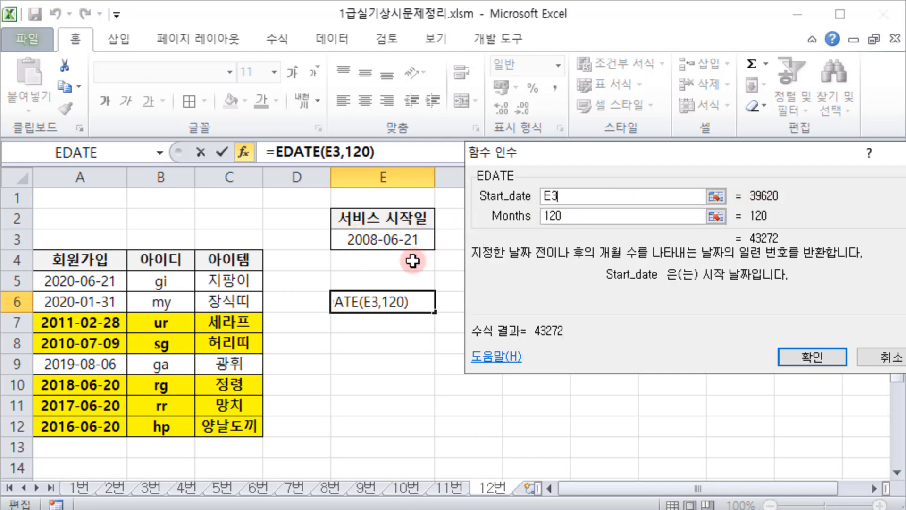
click(574, 216)
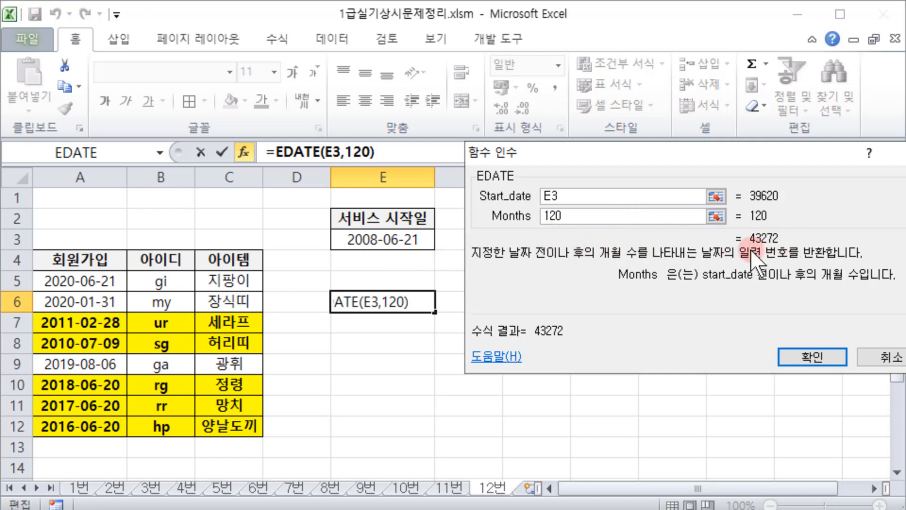
click(881, 355)
- Preview cell E6 in the date number format 2001-03-14 and close the cell formatting without applying it
right_click(409, 303)
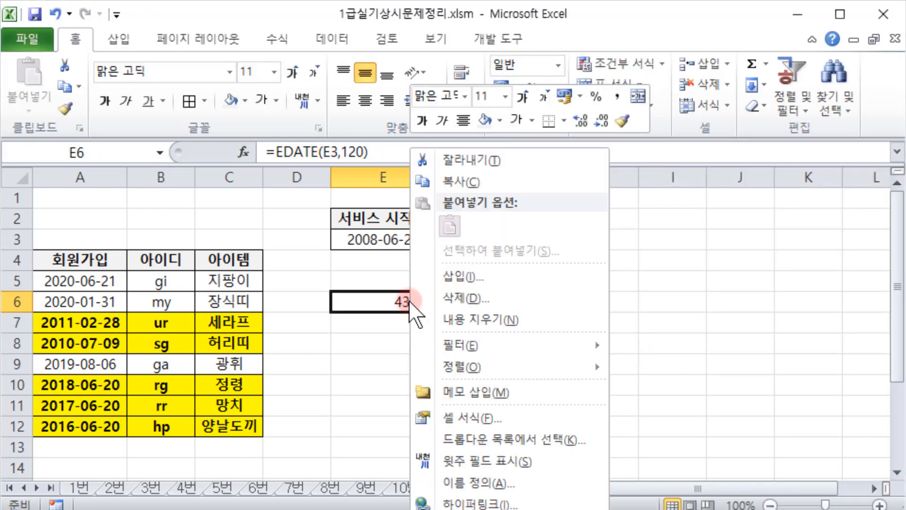
click(480, 416)
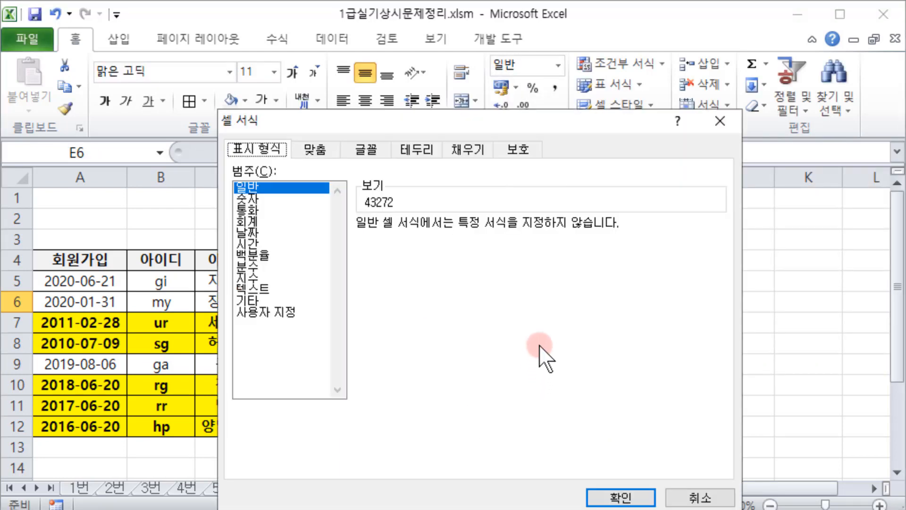
drag(560, 119, 631, 87)
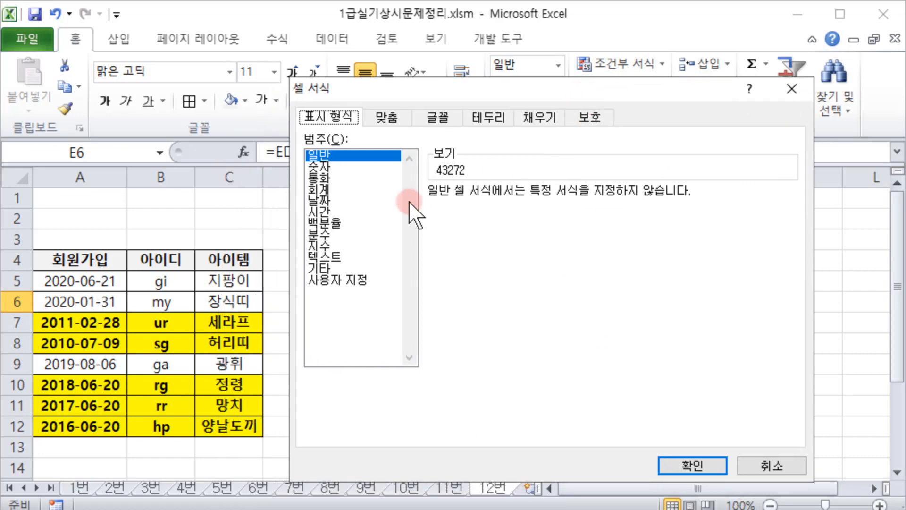
click(323, 201)
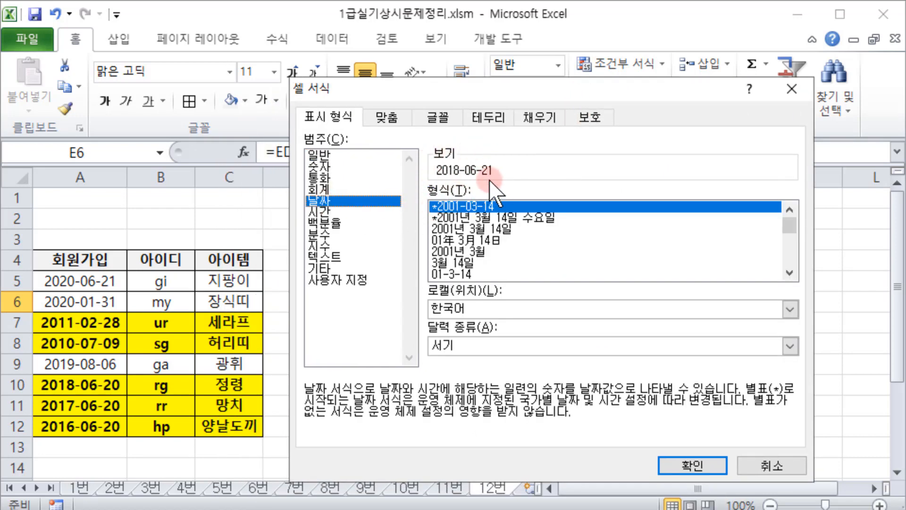
click(792, 88)
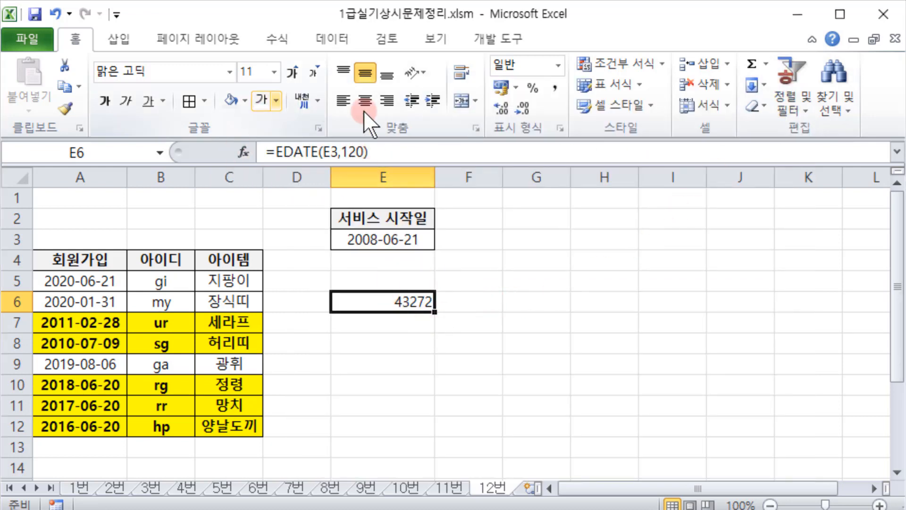
- Select the data range A5:C12 and open its existing formula-based conditional formatting rule for editing
click(49, 279)
drag(49, 279, 212, 427)
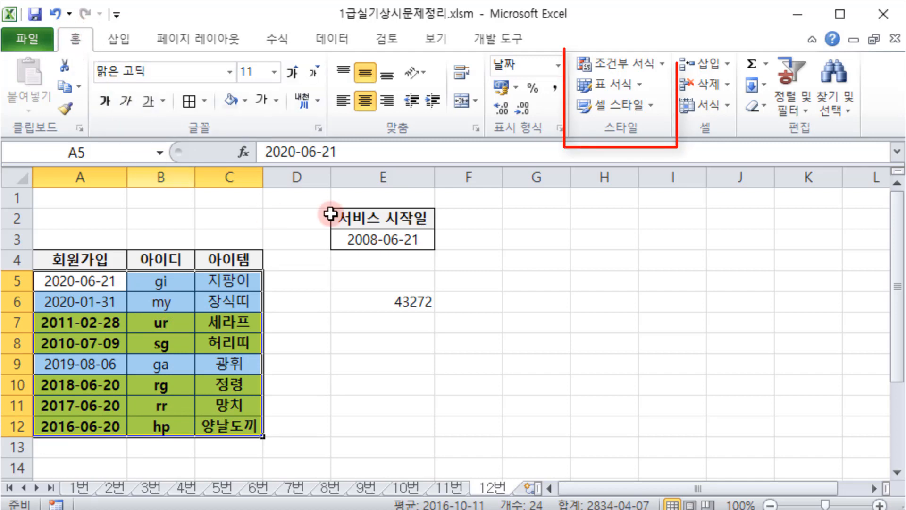
click(655, 58)
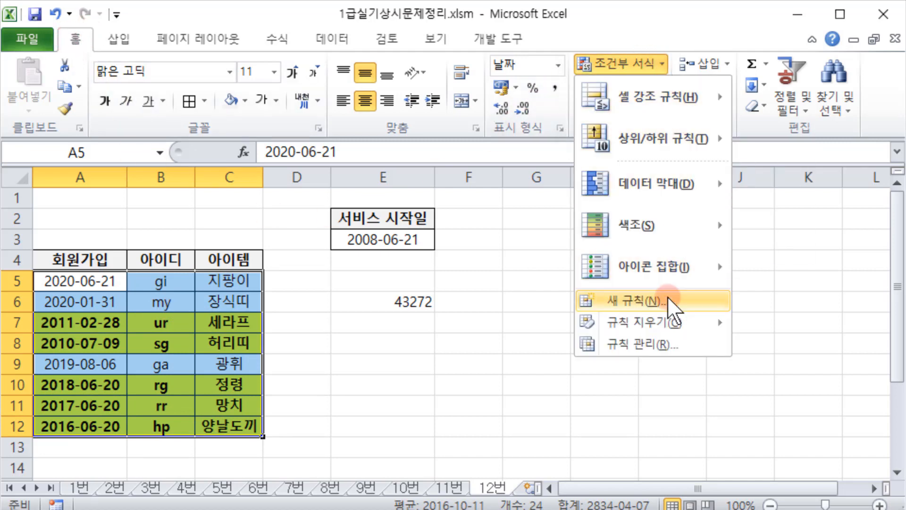
click(662, 344)
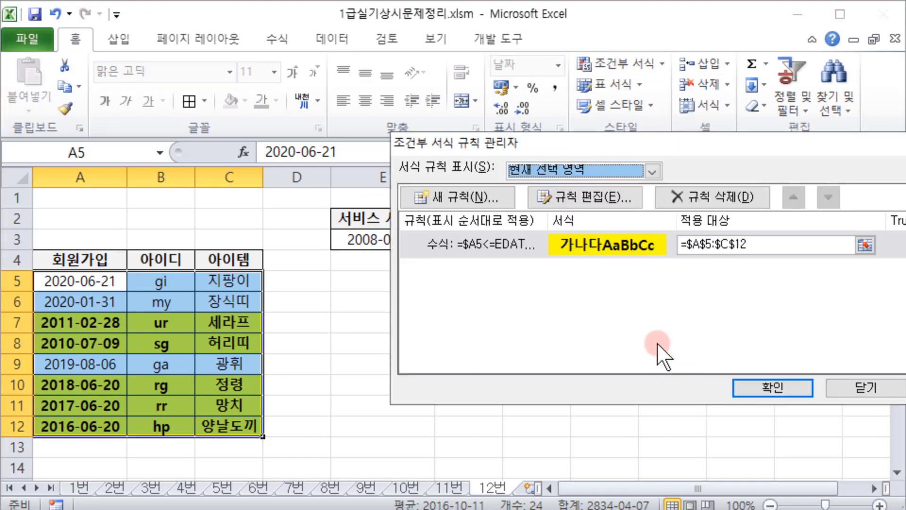
drag(657, 138, 507, 185)
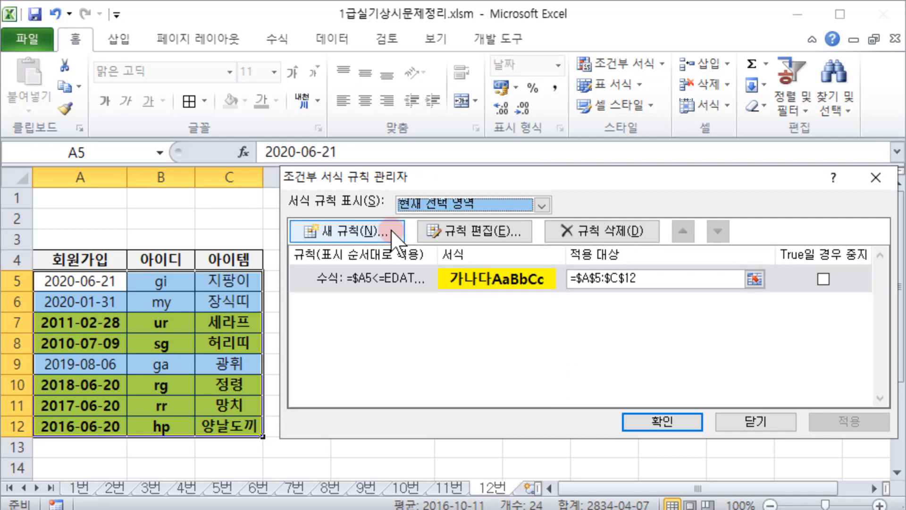
click(455, 320)
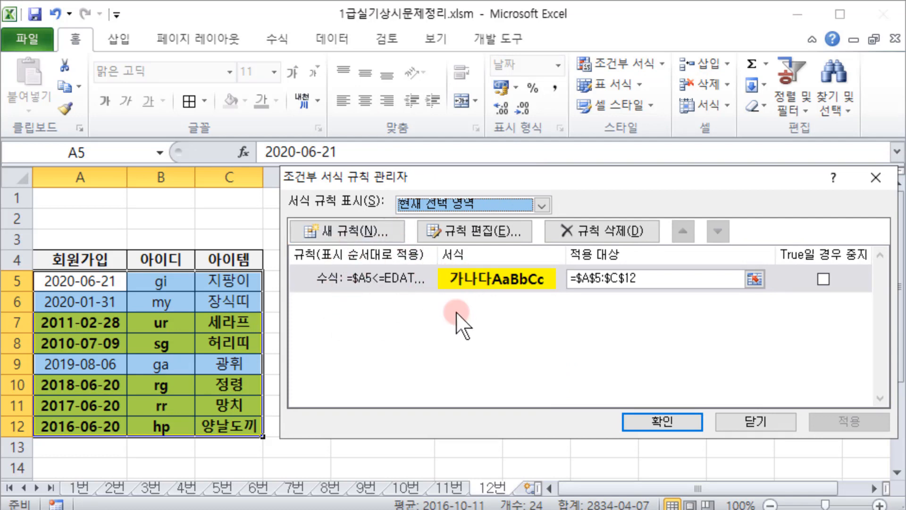
click(382, 274)
click(364, 278)
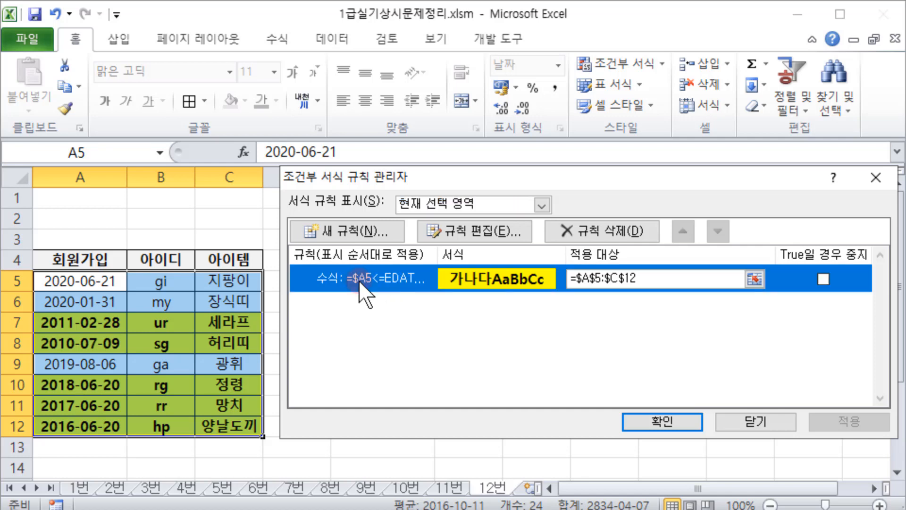
click(515, 232)
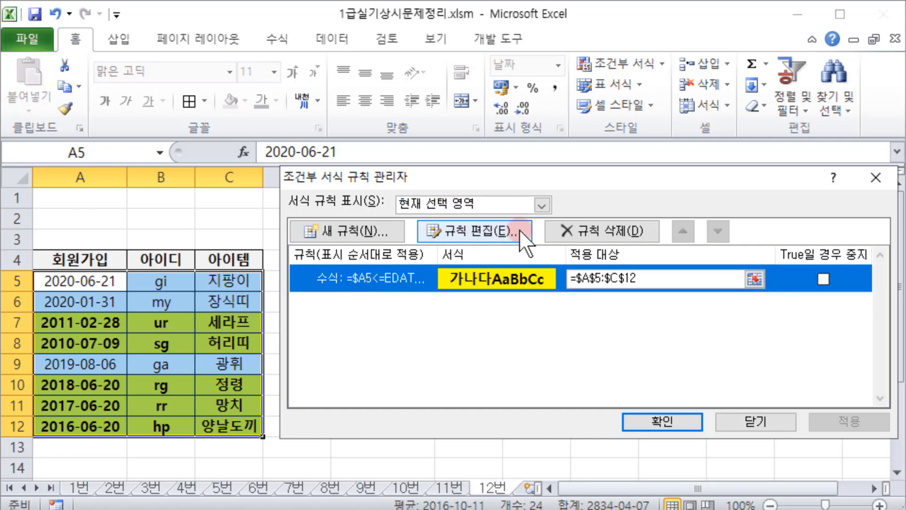
click(519, 230)
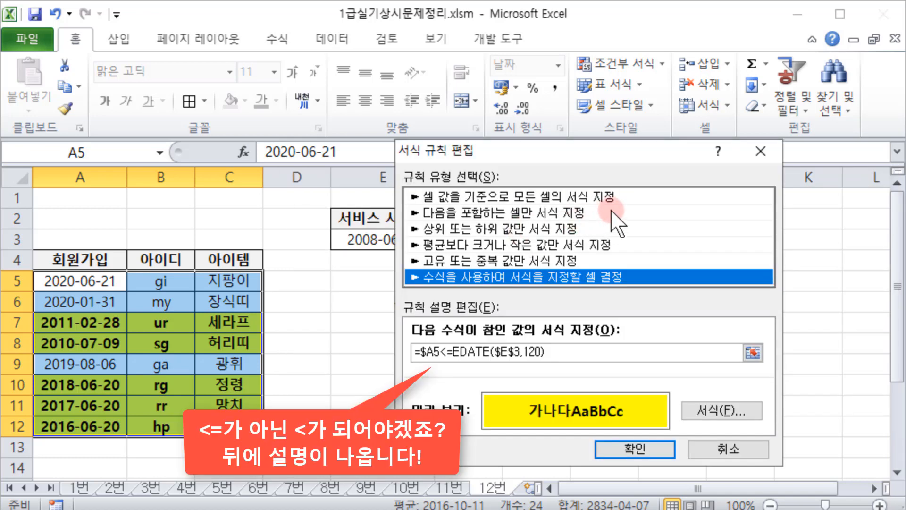
- Change the conditional formatting rule's formula to =$A5<EDATE($E$3,120)
click(607, 151)
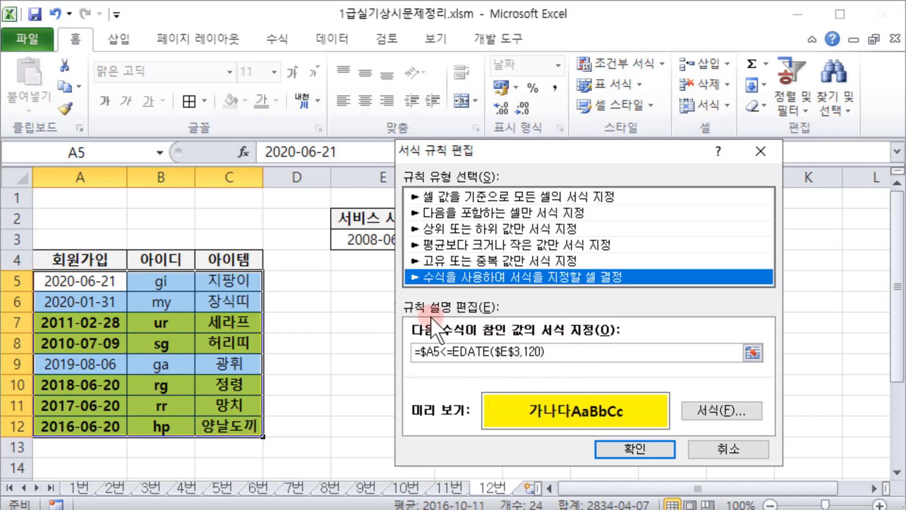
click(551, 352)
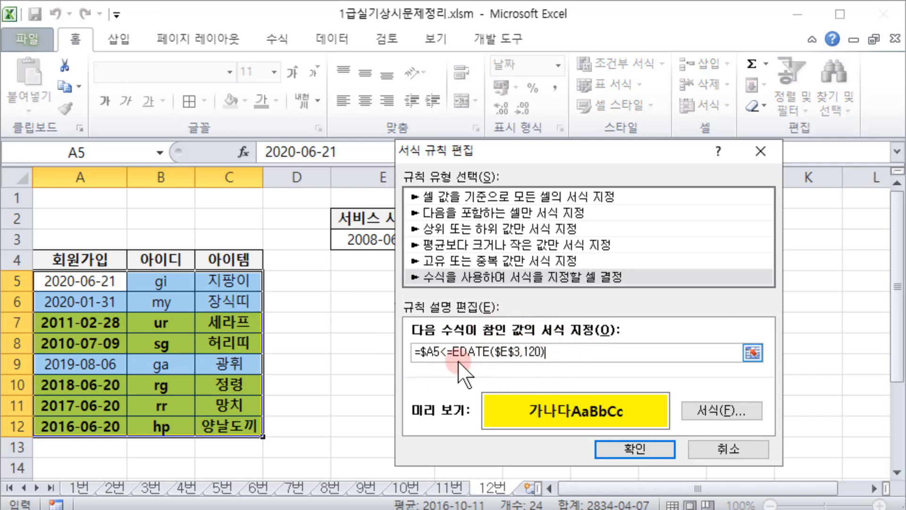
drag(450, 352, 593, 351)
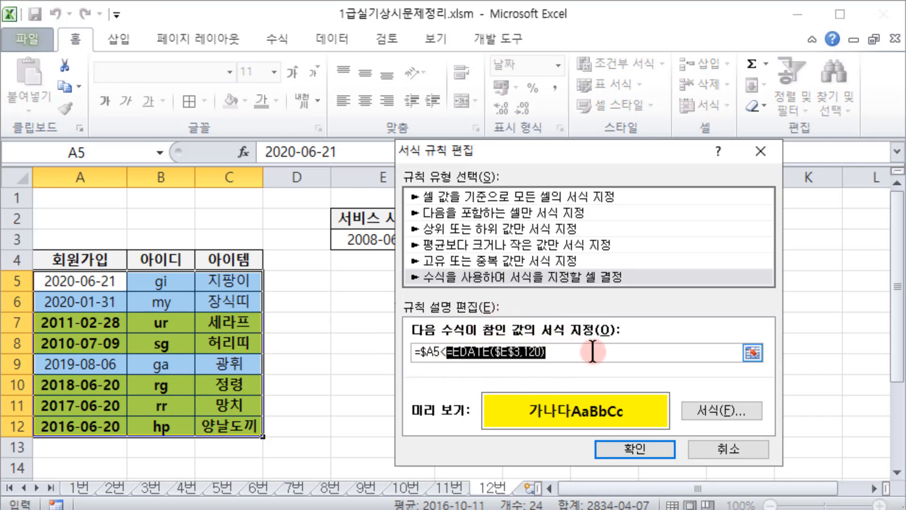
click(492, 358)
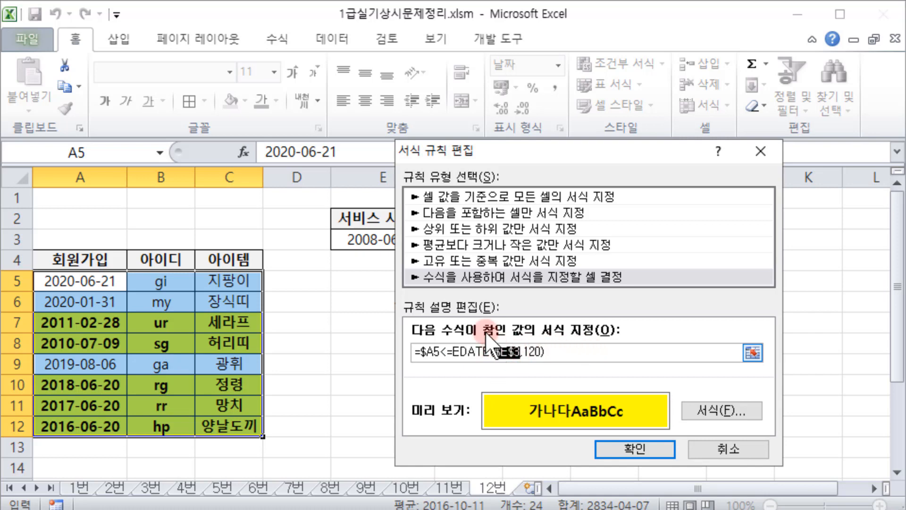
drag(477, 147, 538, 130)
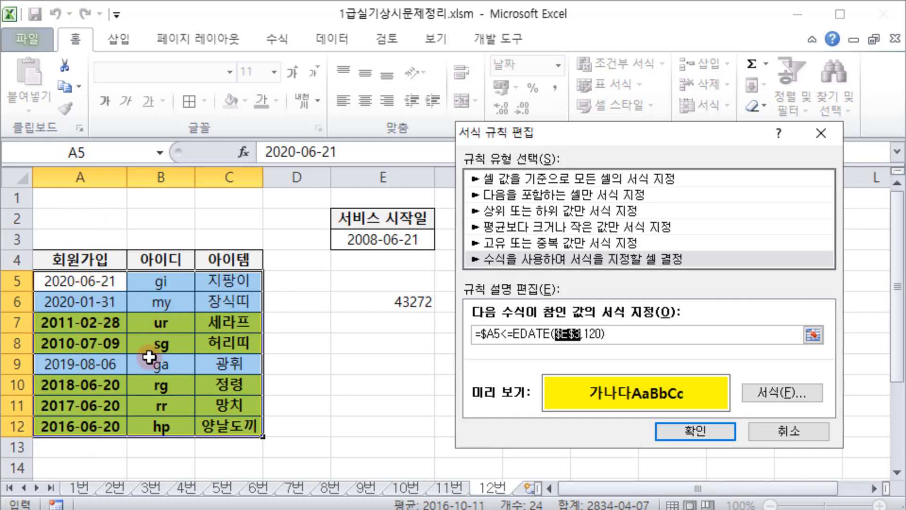
click(488, 335)
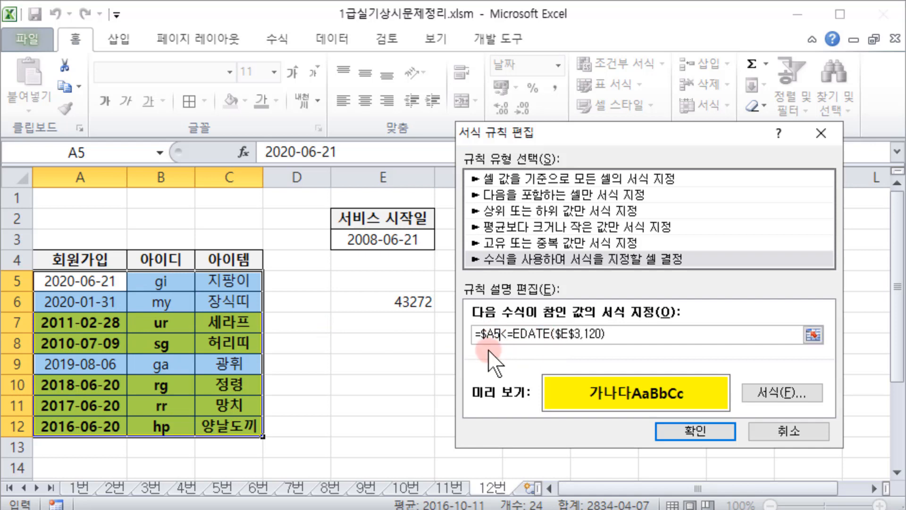
click(488, 344)
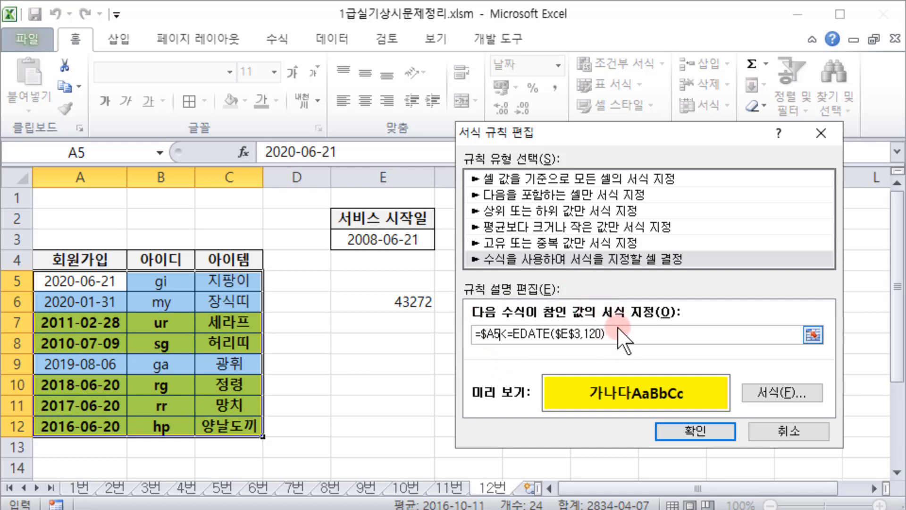
click(515, 334)
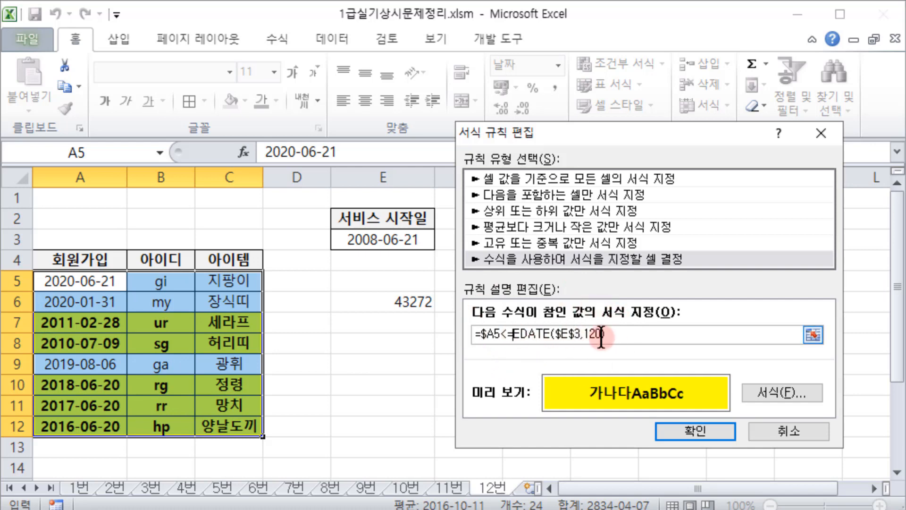
key(BackSpace)
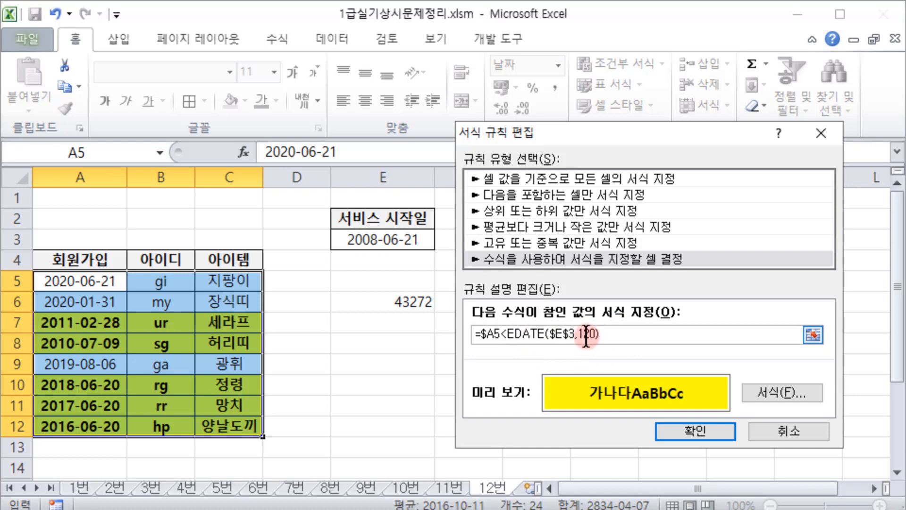
- Check the rule's font style and background fill colour in its format settings
click(767, 394)
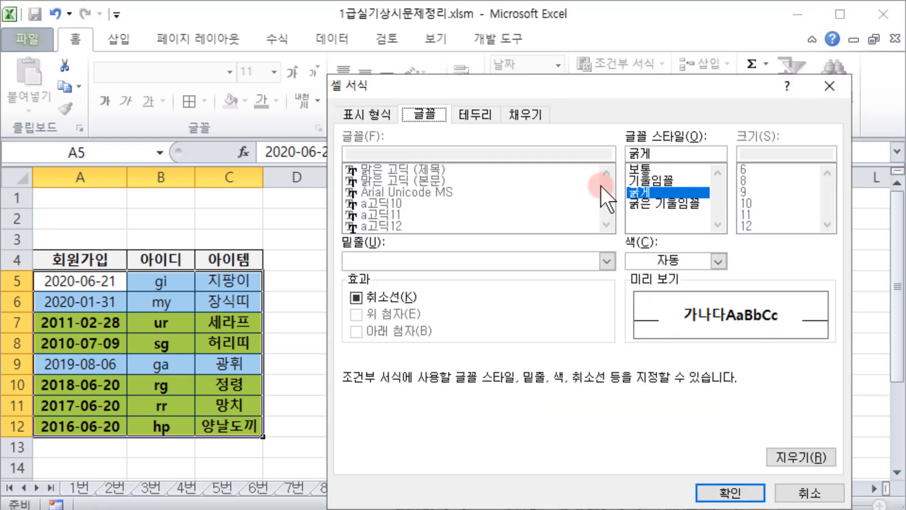
click(525, 116)
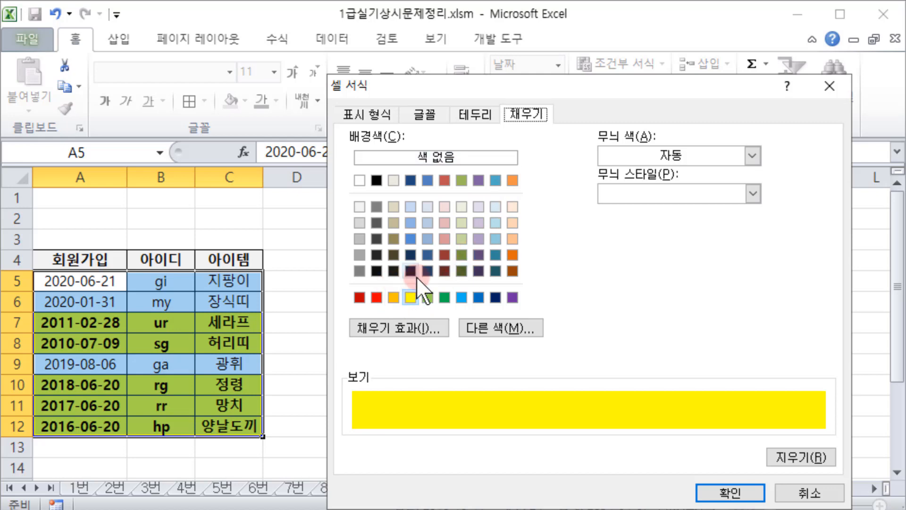
click(715, 492)
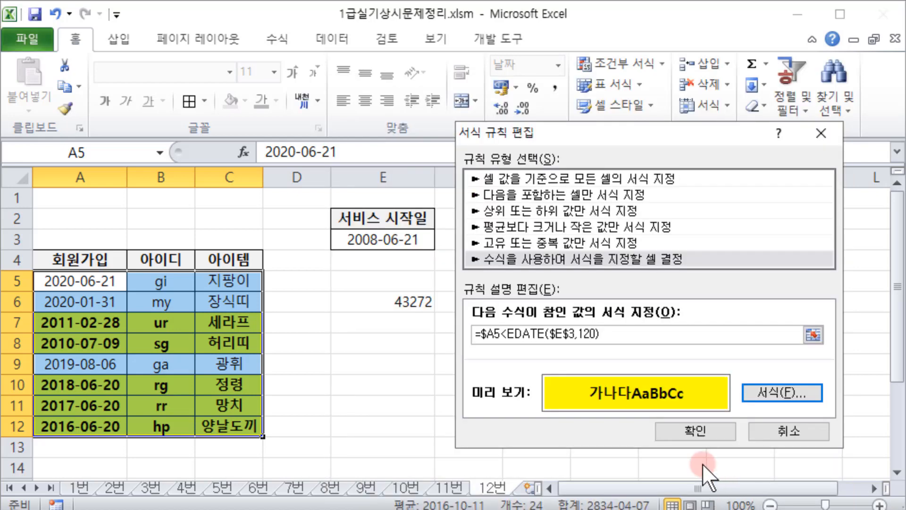
- Apply the edited conditional formatting rule to the table and select cell E6
click(693, 434)
click(692, 430)
click(290, 366)
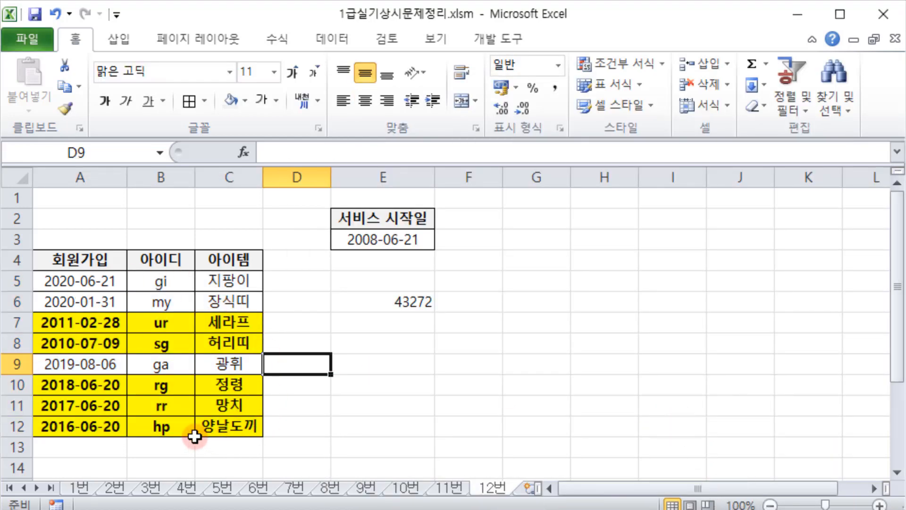
click(369, 305)
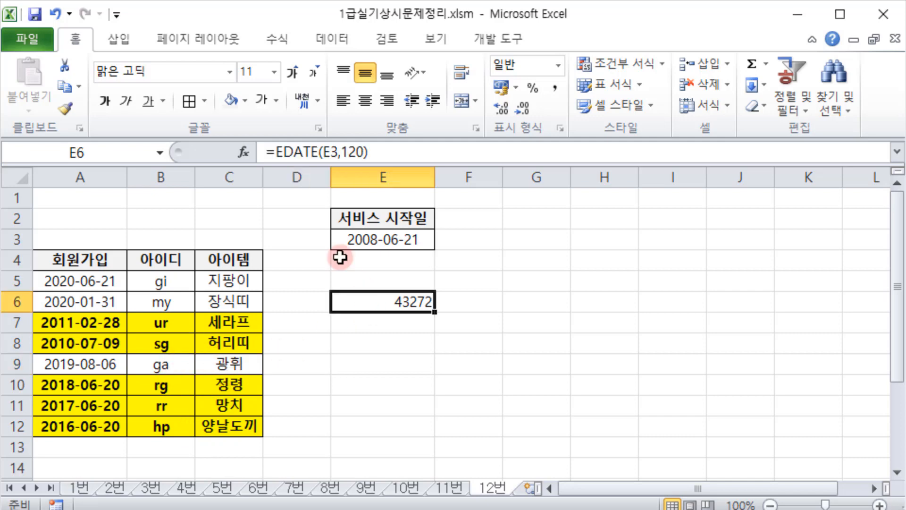